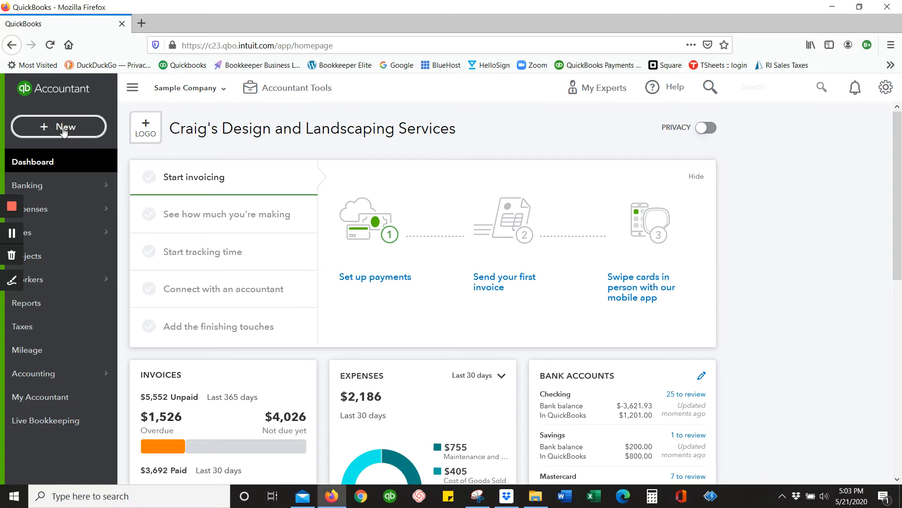
# Step: Review where an invoice can be started: the new-transaction choices, the sales overview shortcuts and the sales transactions list
pyautogui.click(65, 130)
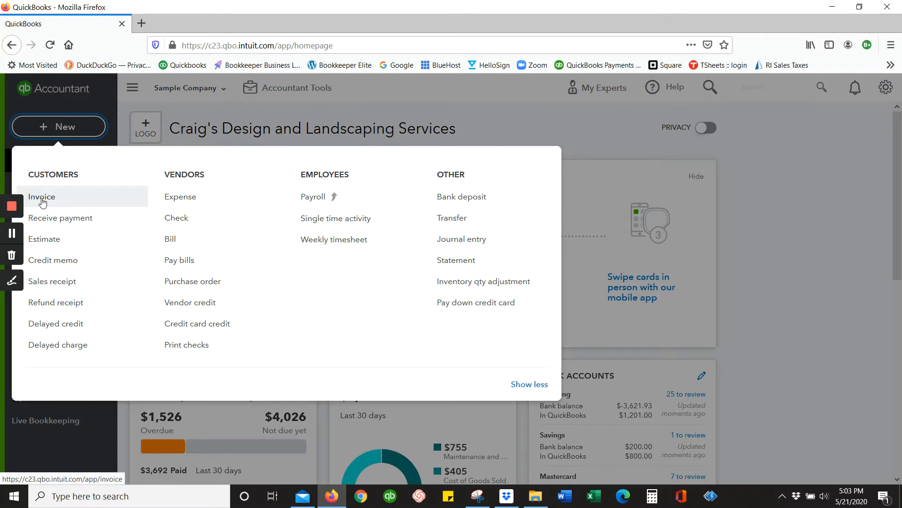
pyautogui.click(511, 107)
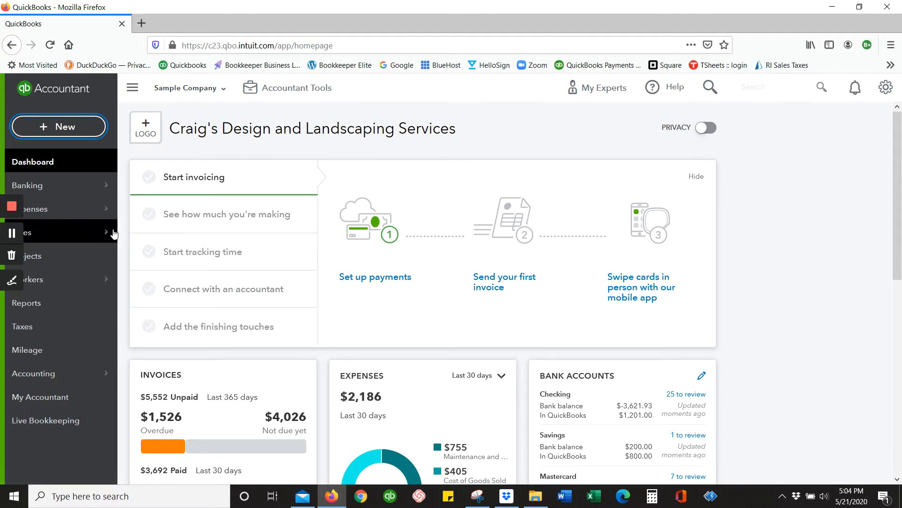
pyautogui.moveTo(106, 235)
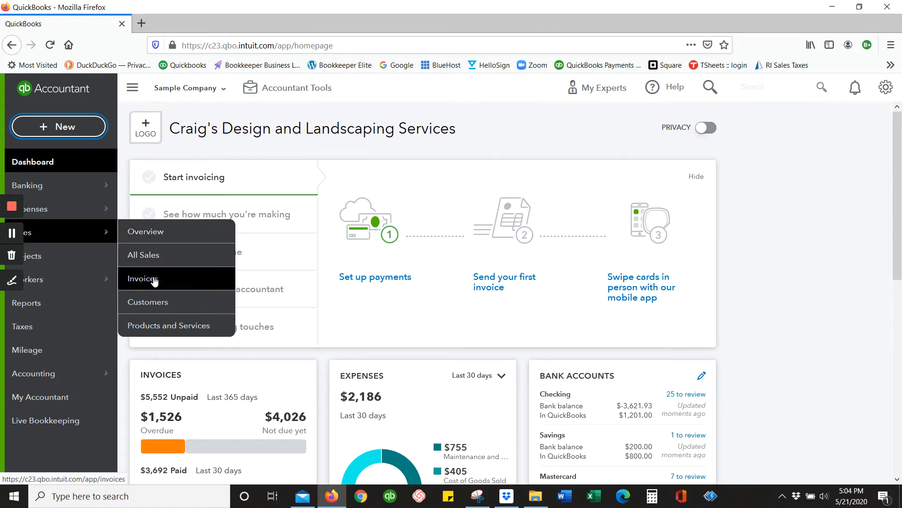
pyautogui.click(71, 234)
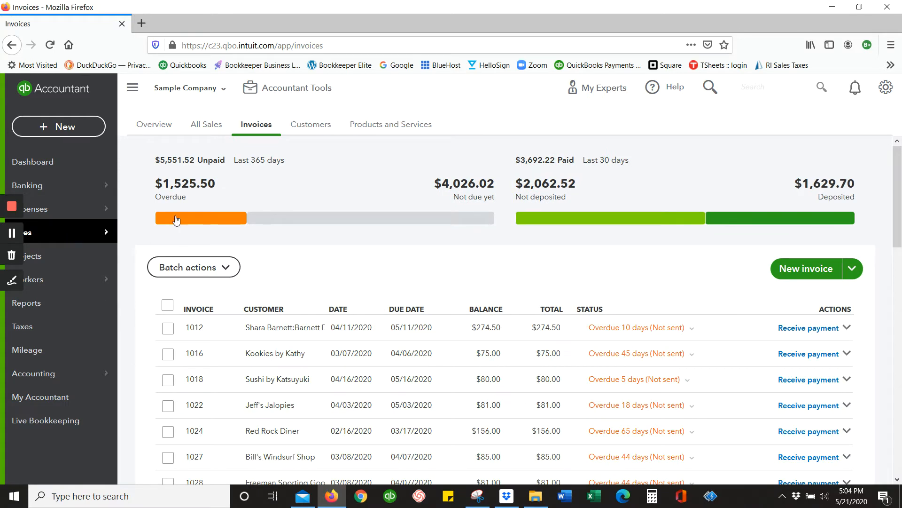
pyautogui.click(154, 124)
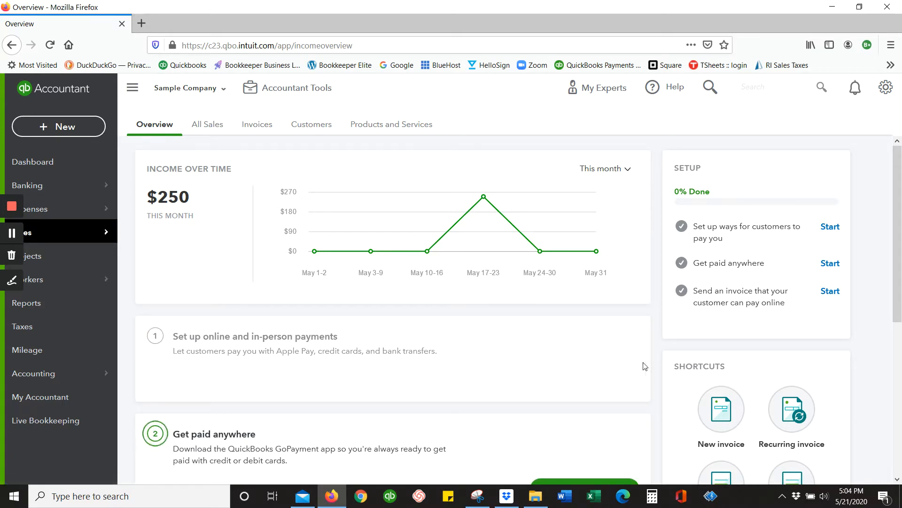
pyautogui.scroll(-4, 791, 383)
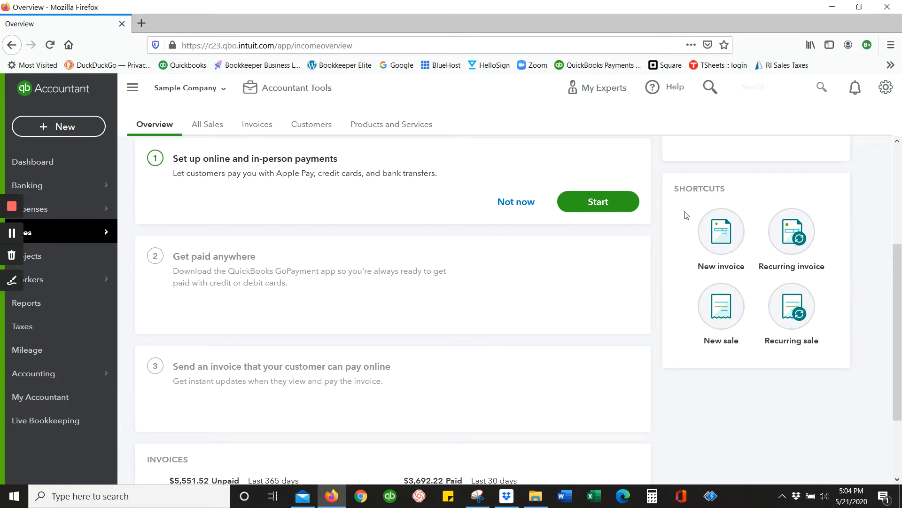
pyautogui.scroll(4, 500, 409)
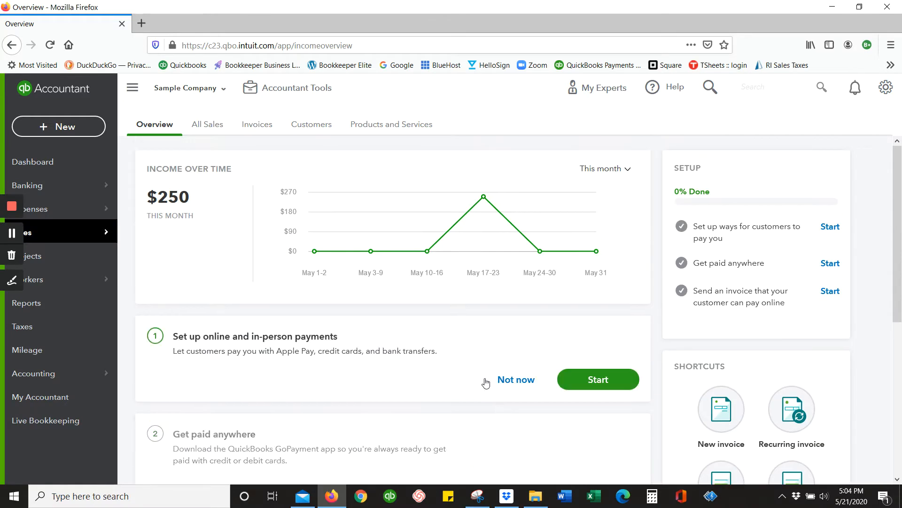
pyautogui.click(208, 124)
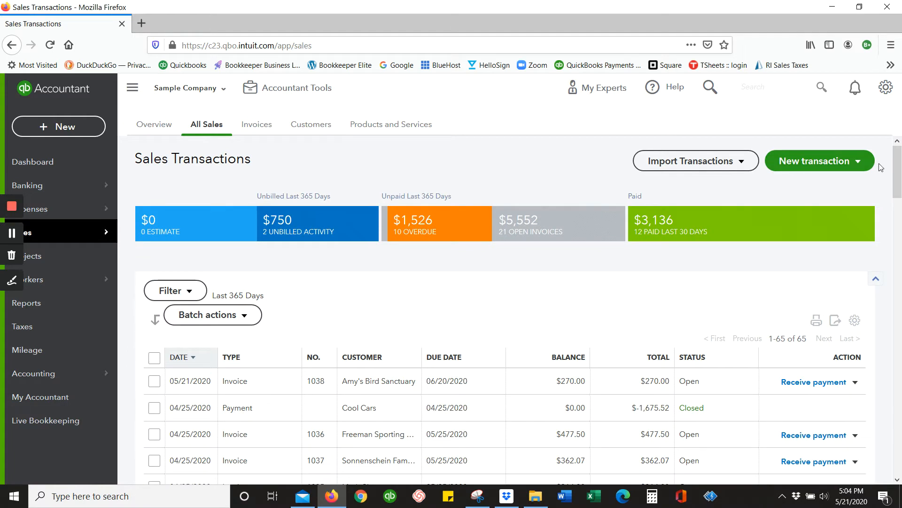
pyautogui.click(864, 165)
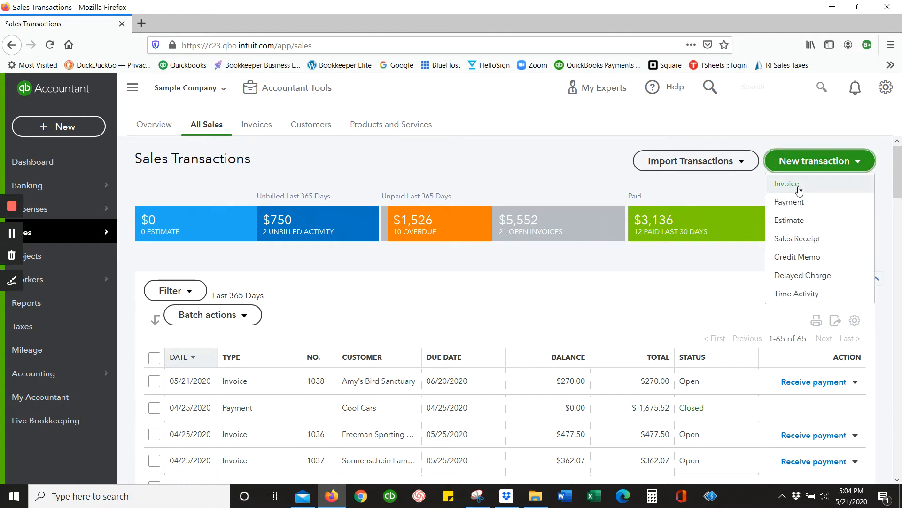
# Step: Start a new invoice from the invoices list and select Cool Cars as the customer
pyautogui.click(254, 127)
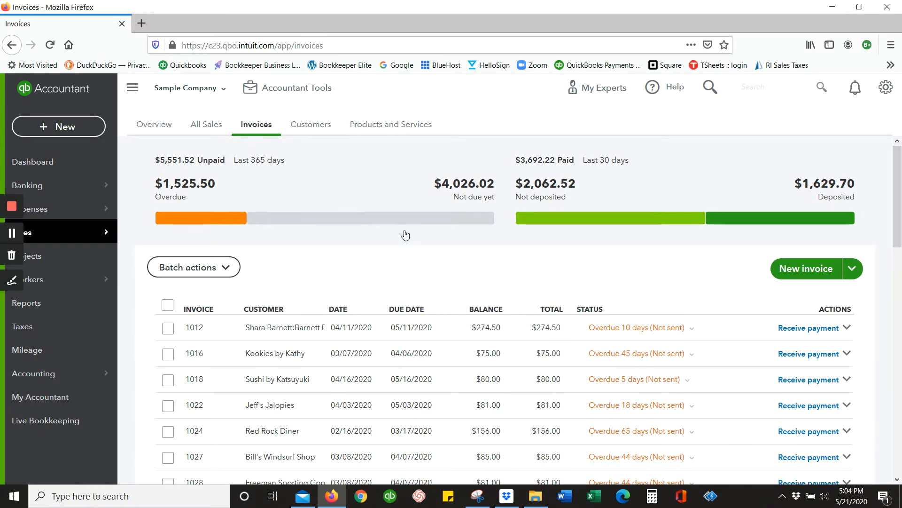
pyautogui.click(818, 276)
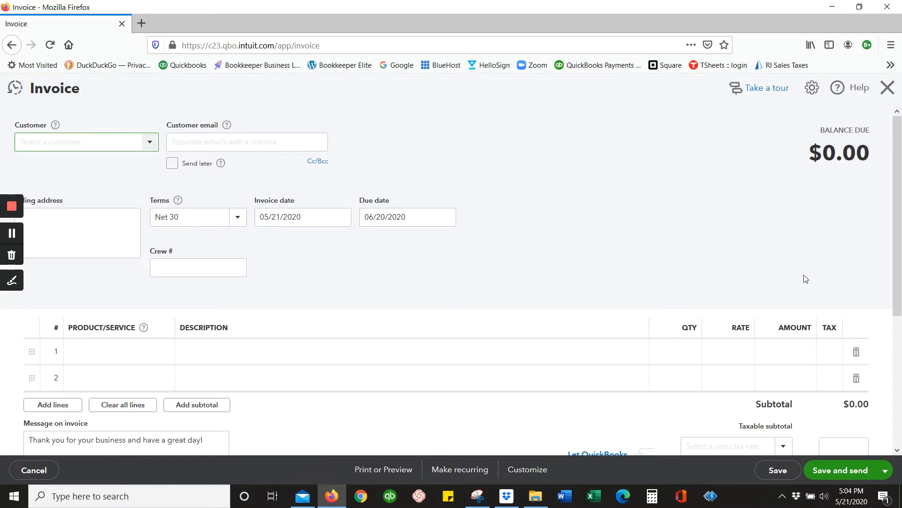
pyautogui.click(151, 142)
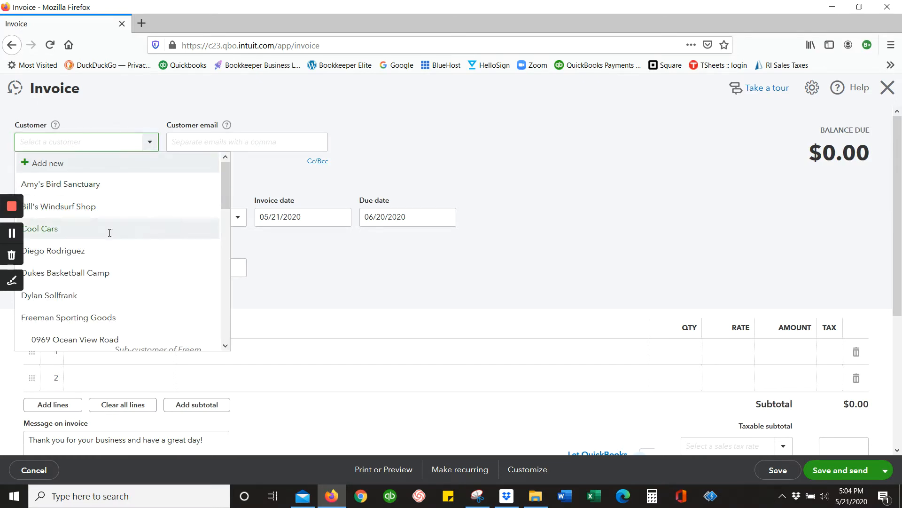
pyautogui.click(109, 232)
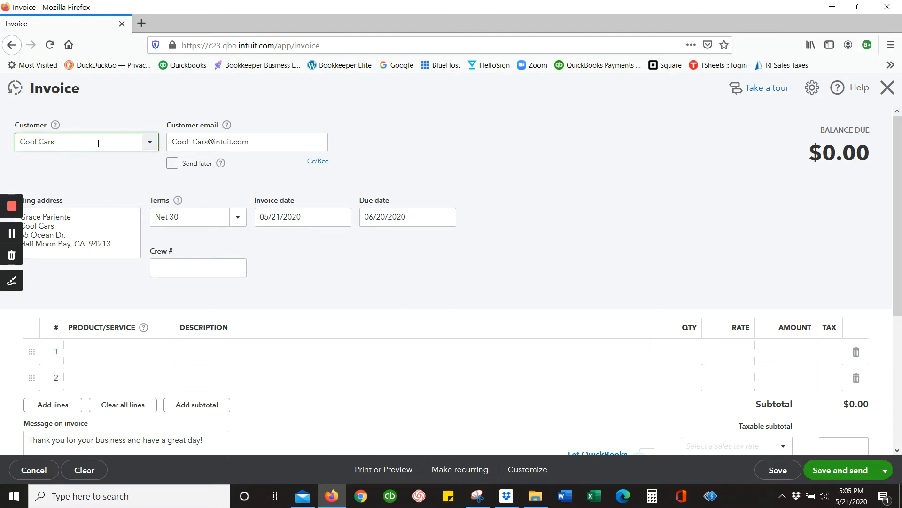
# Step: Create a new payment term named "Due in 25 days", due in a fixed 25 days, for the invoice
pyautogui.click(191, 215)
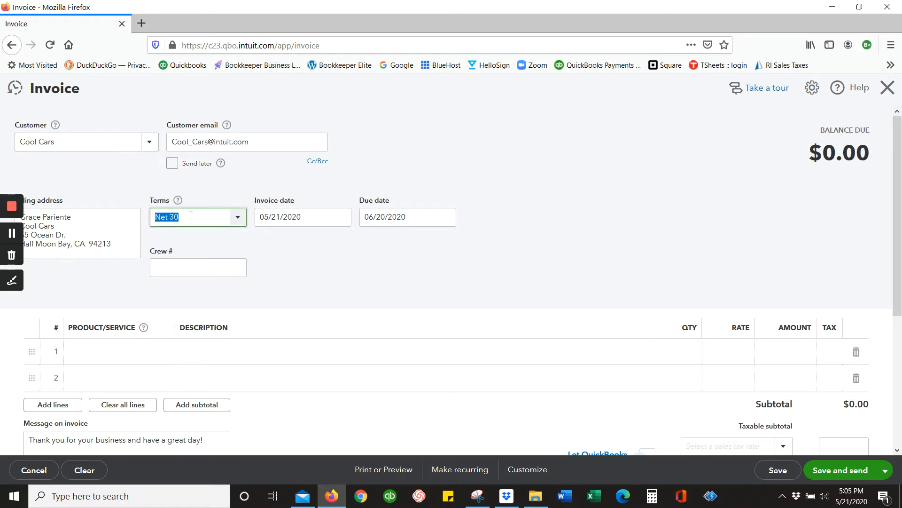
pyautogui.click(239, 223)
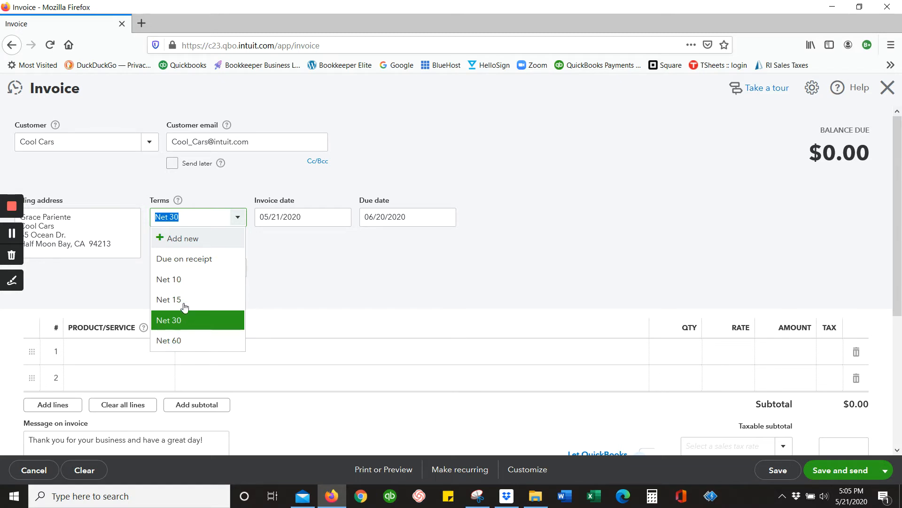
pyautogui.click(191, 238)
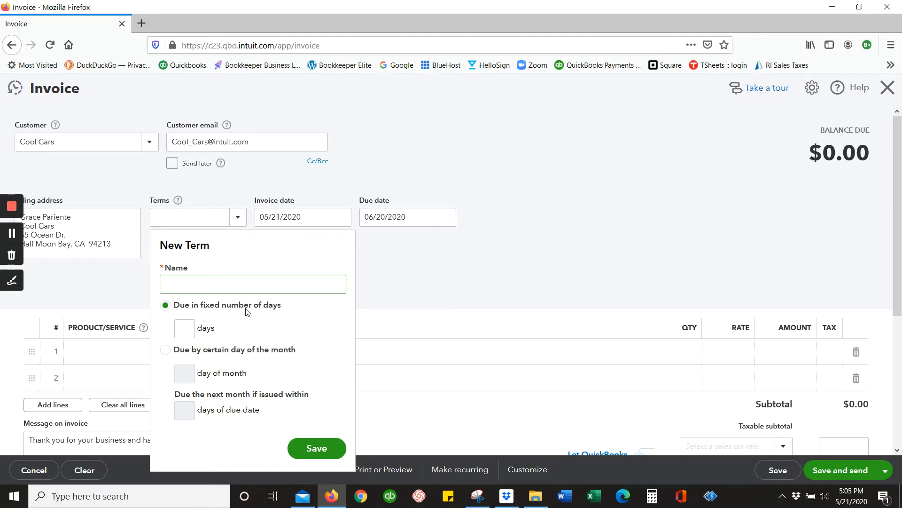
pyautogui.write('Due in 25 days')
pyautogui.press('Tab')
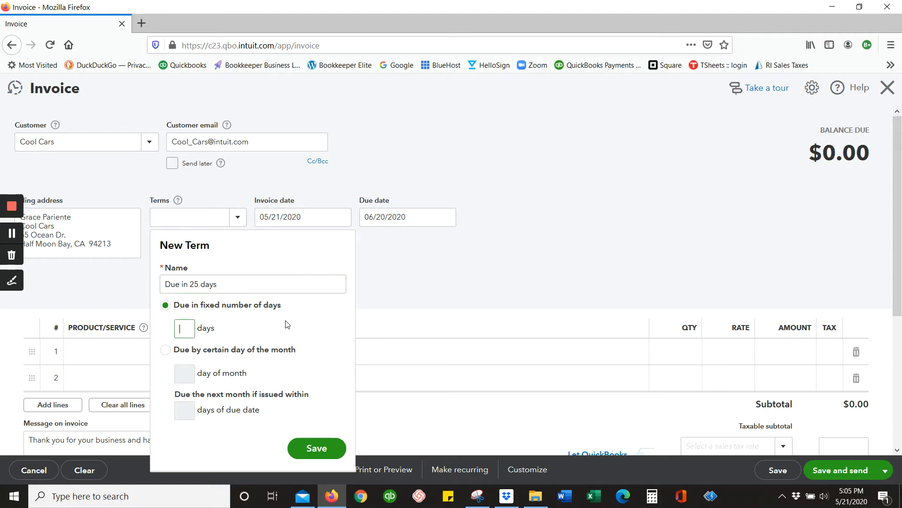
pyautogui.write('25')
pyautogui.click(322, 448)
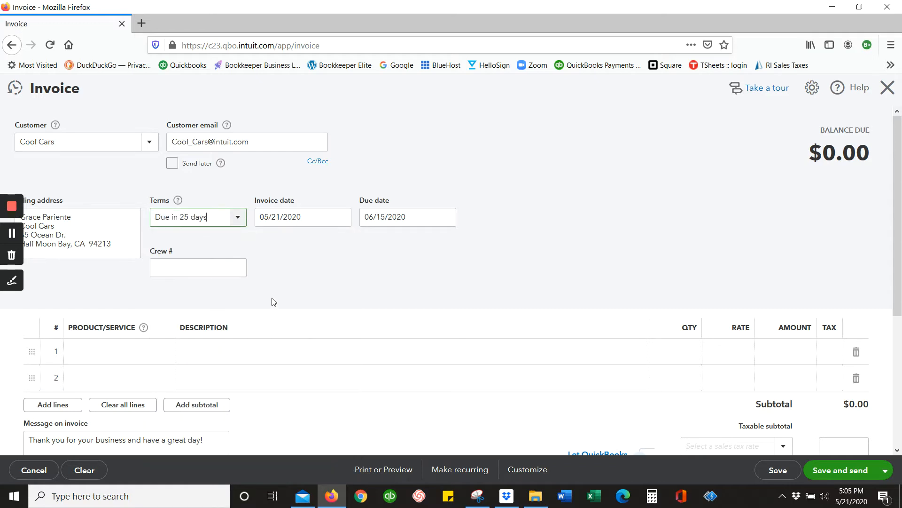
# Step: Set the invoice's payment terms to Net 10
pyautogui.click(238, 219)
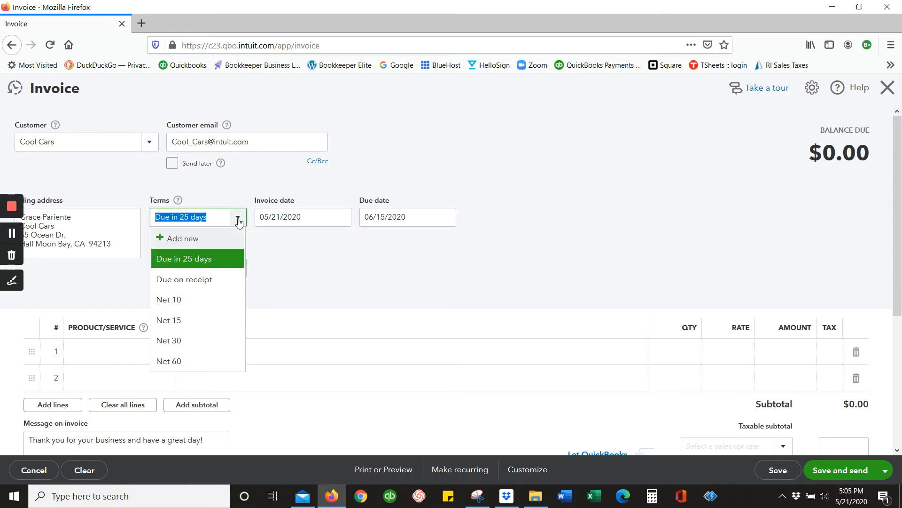
pyautogui.click(239, 220)
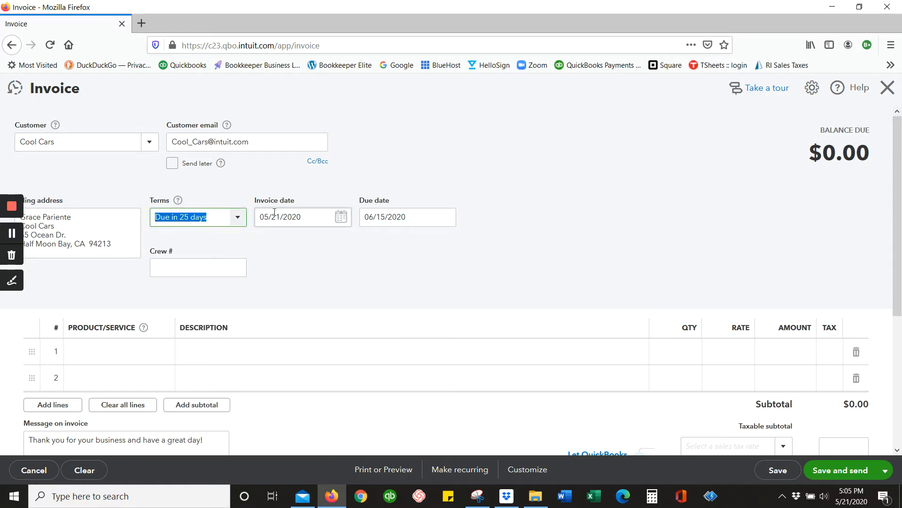
pyautogui.click(328, 220)
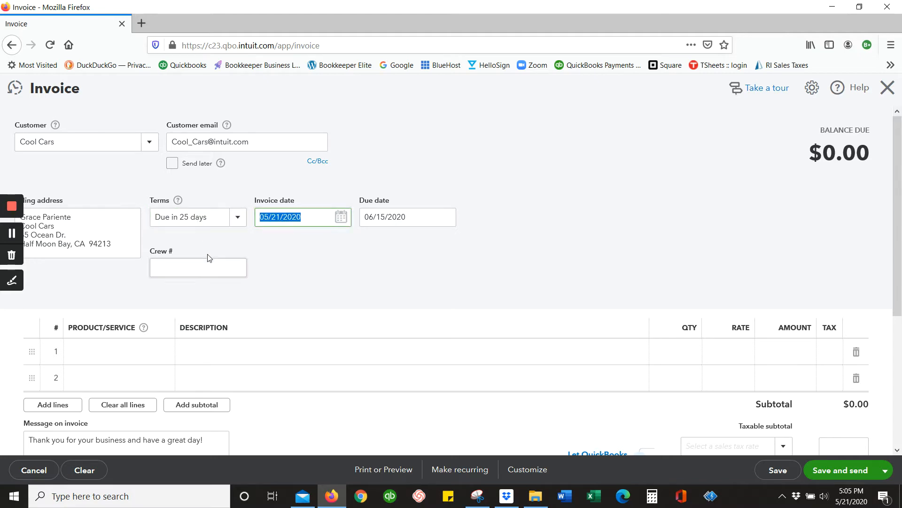
pyautogui.click(413, 221)
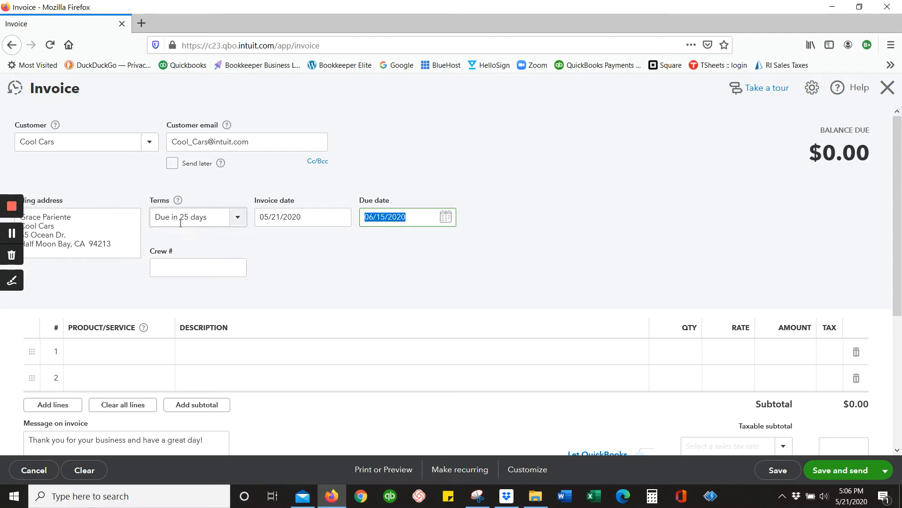
pyautogui.click(238, 219)
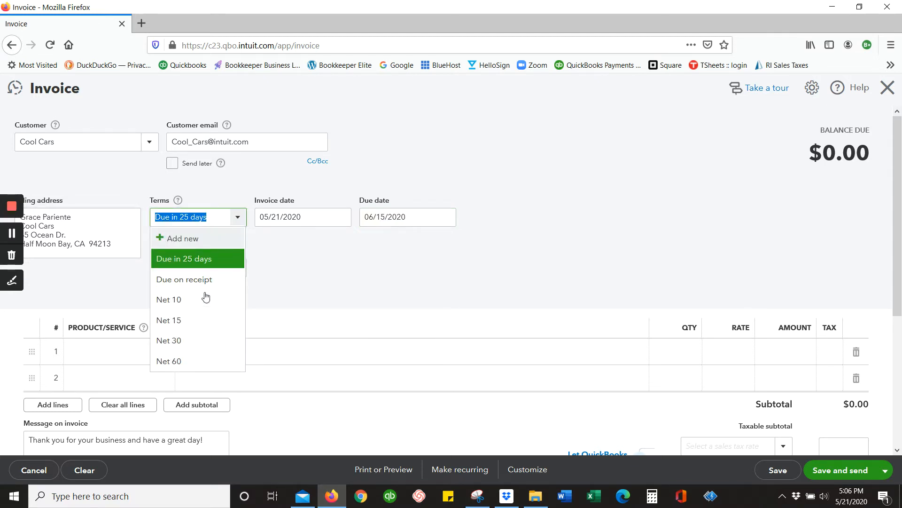
pyautogui.click(206, 298)
pyautogui.click(376, 221)
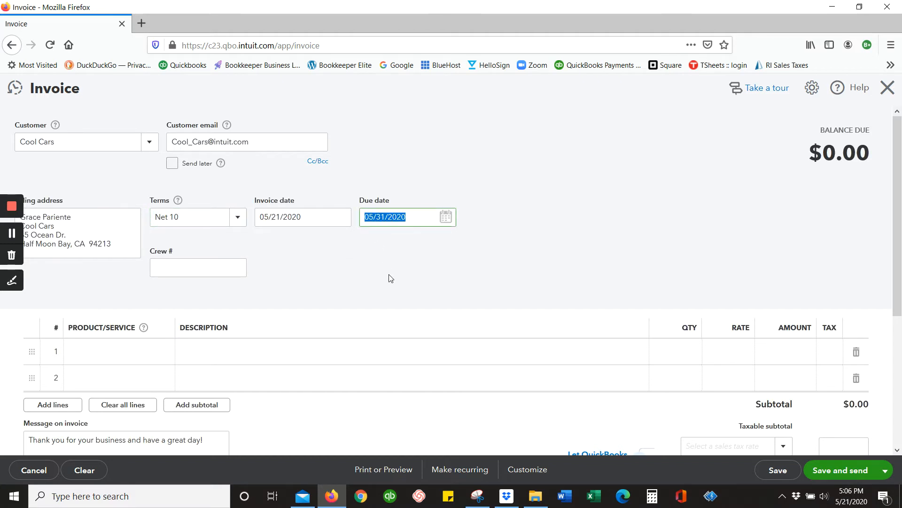
pyautogui.click(198, 272)
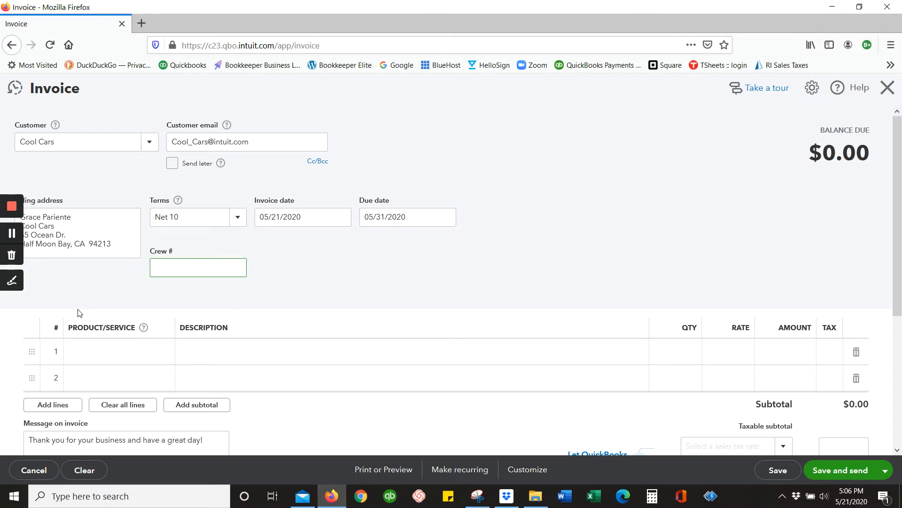
# Step: Add the Gardening service to the first invoice line at a rate of 100.00
pyautogui.click(120, 356)
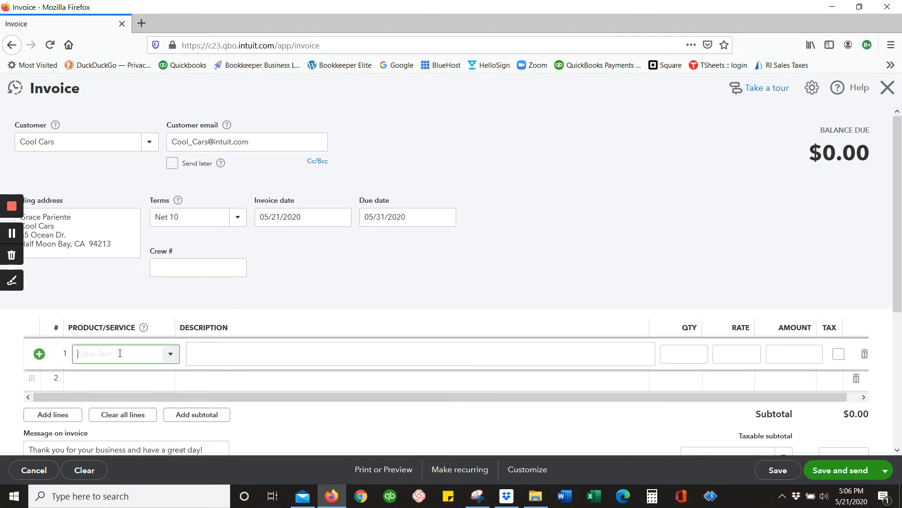
pyautogui.click(172, 357)
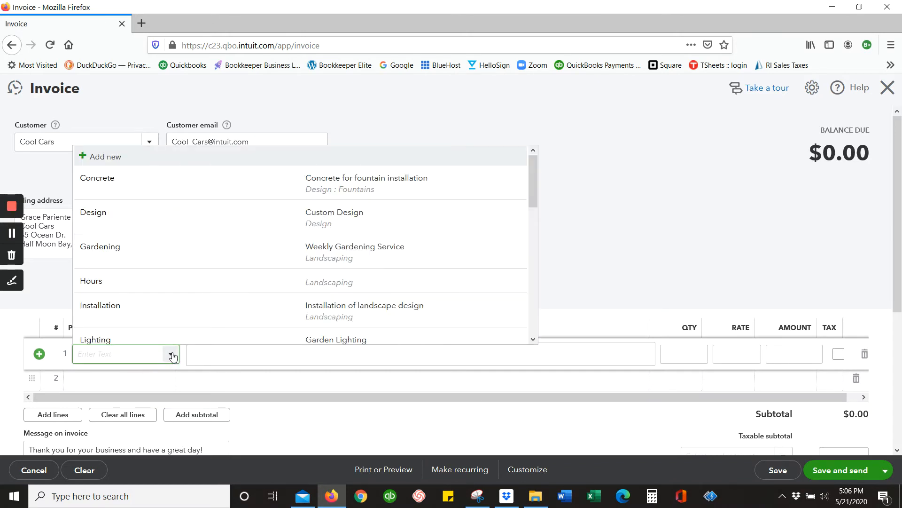
pyautogui.click(125, 250)
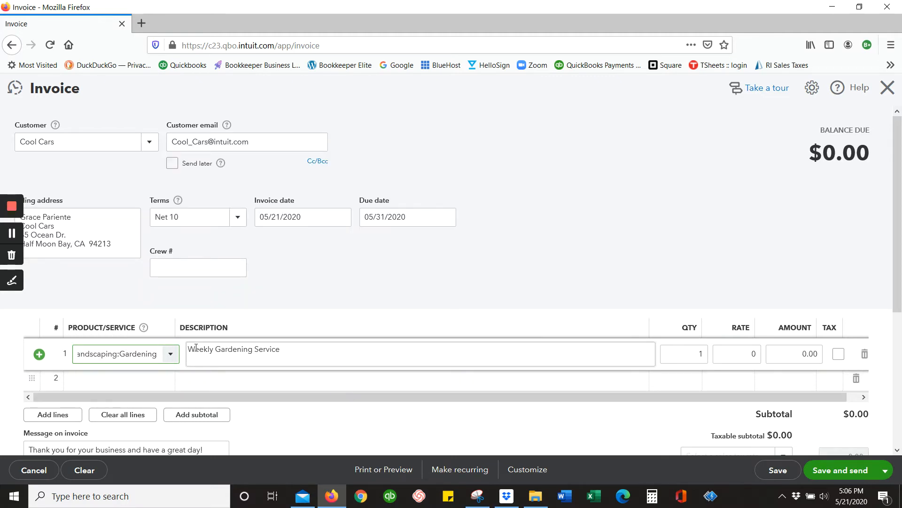
pyautogui.click(695, 353)
pyautogui.click(737, 347)
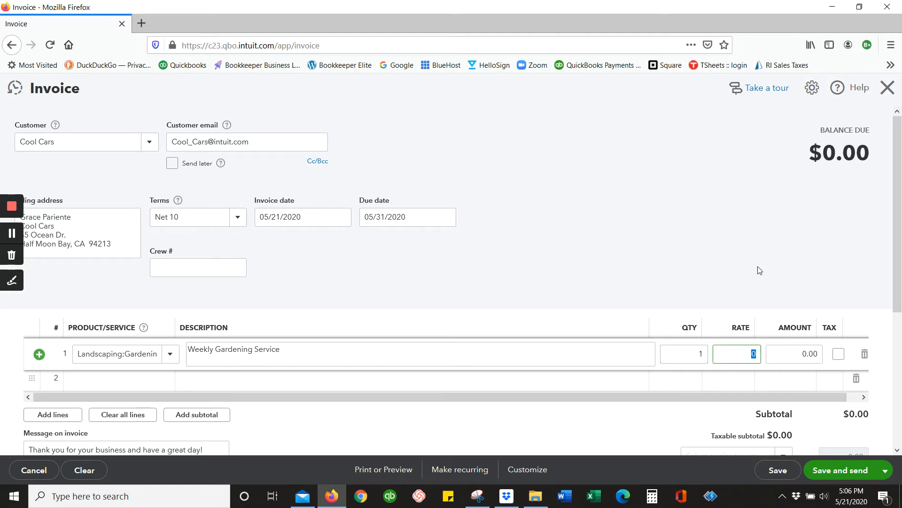
pyautogui.write('100.00')
pyautogui.press('Tab')
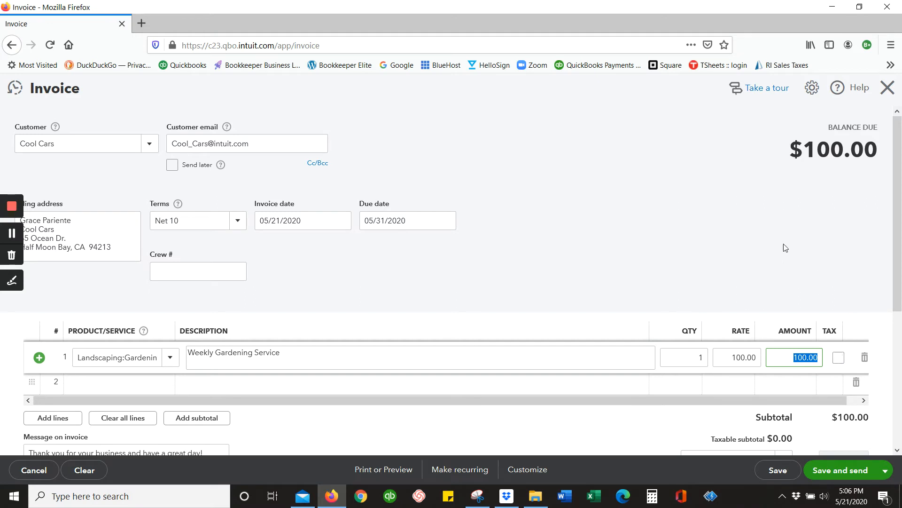
# Step: Mark the gardening line as taxable and apply the California (8%) sales tax rate to the invoice
pyautogui.click(838, 358)
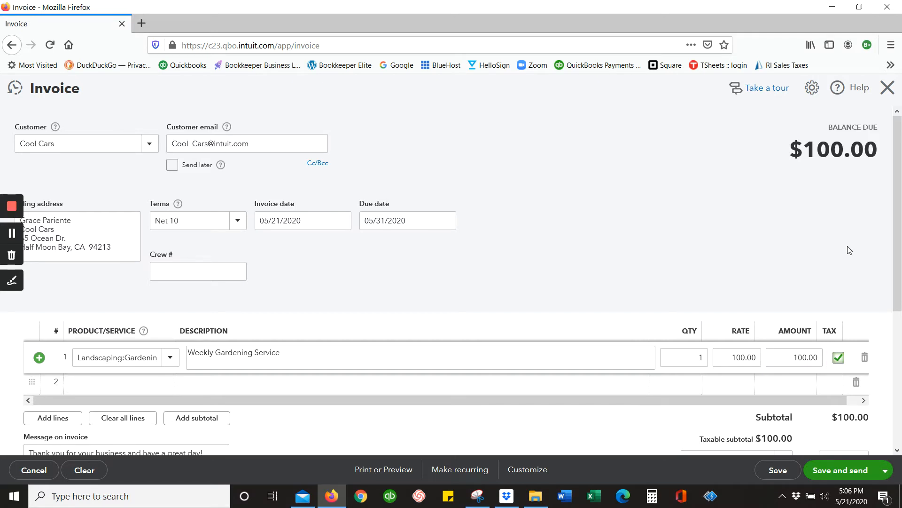
pyautogui.click(840, 358)
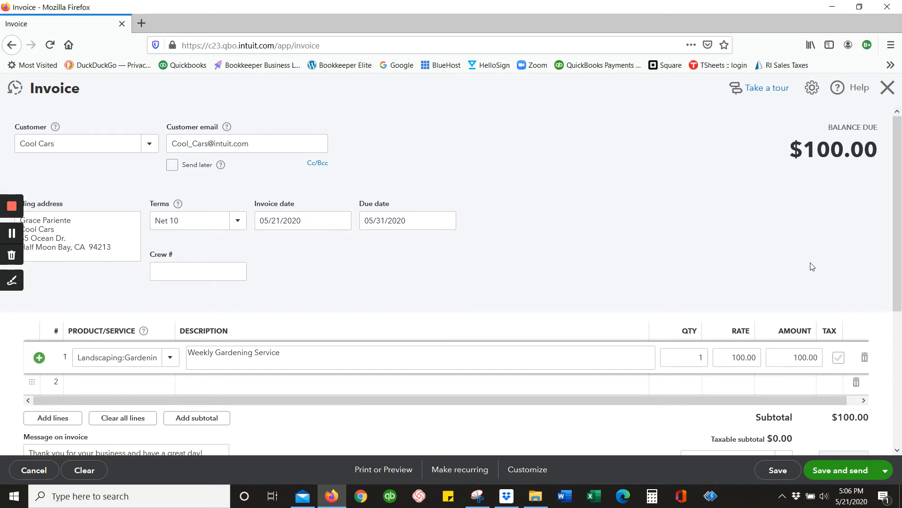
pyautogui.scroll(-2, 728, 256)
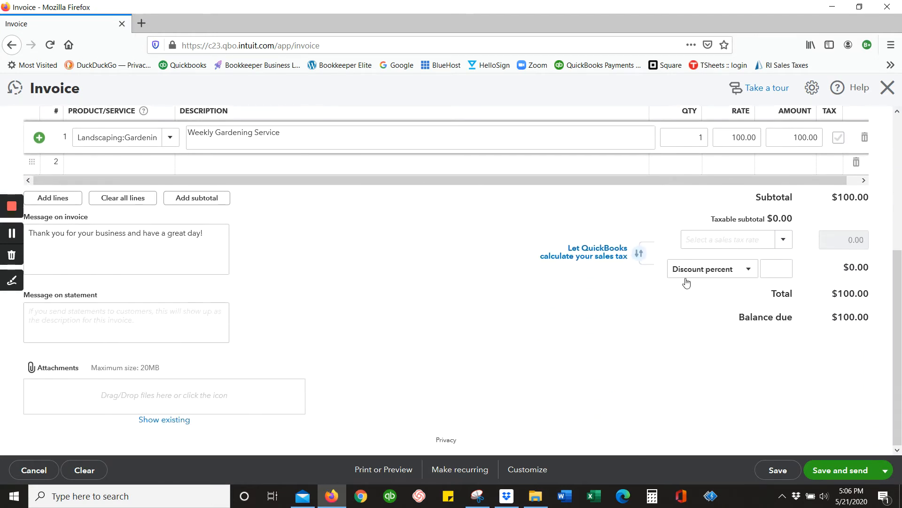
pyautogui.click(838, 138)
pyautogui.click(736, 266)
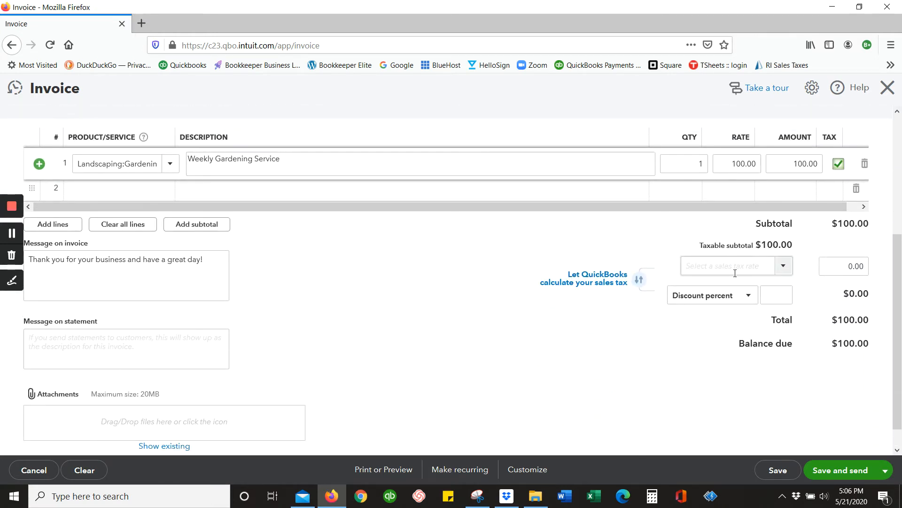
pyautogui.click(784, 260)
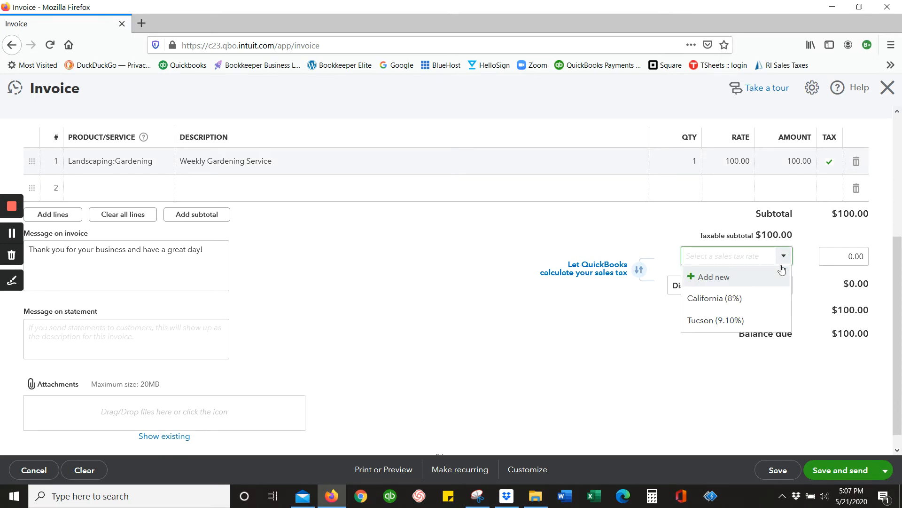
pyautogui.click(761, 300)
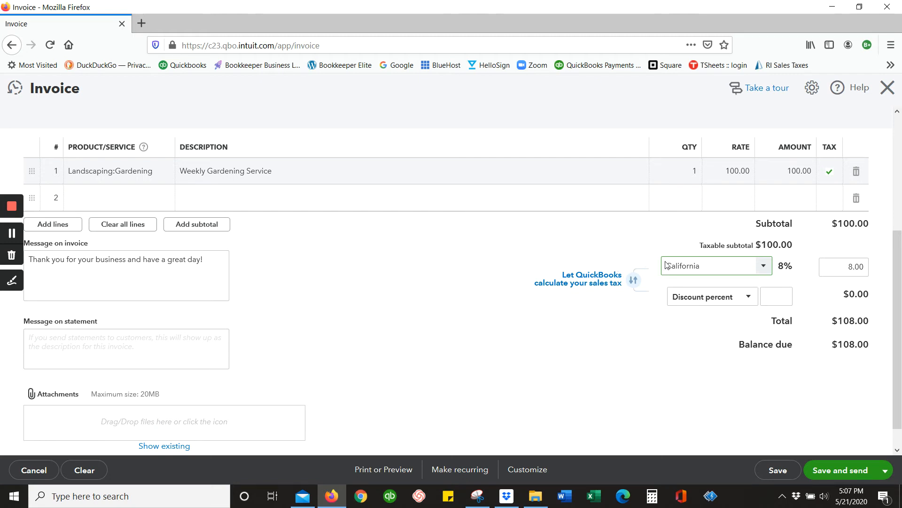
pyautogui.click(765, 272)
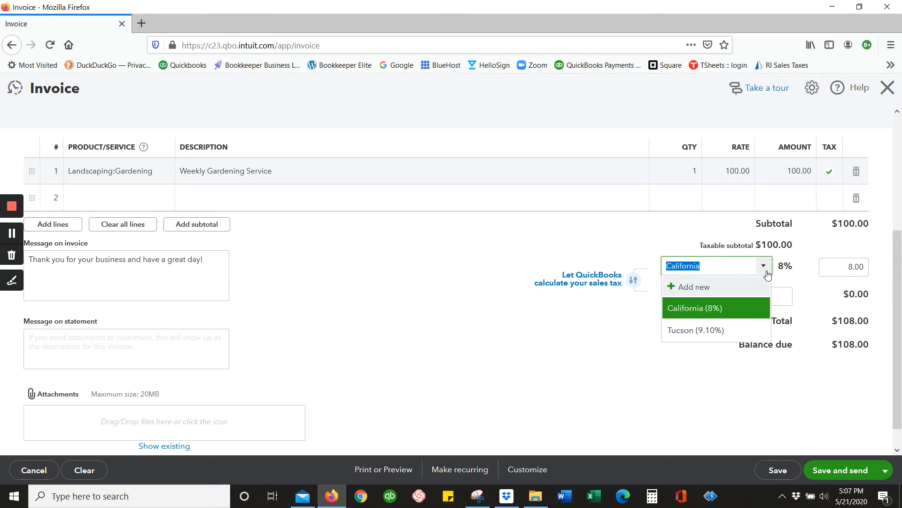
pyautogui.click(767, 268)
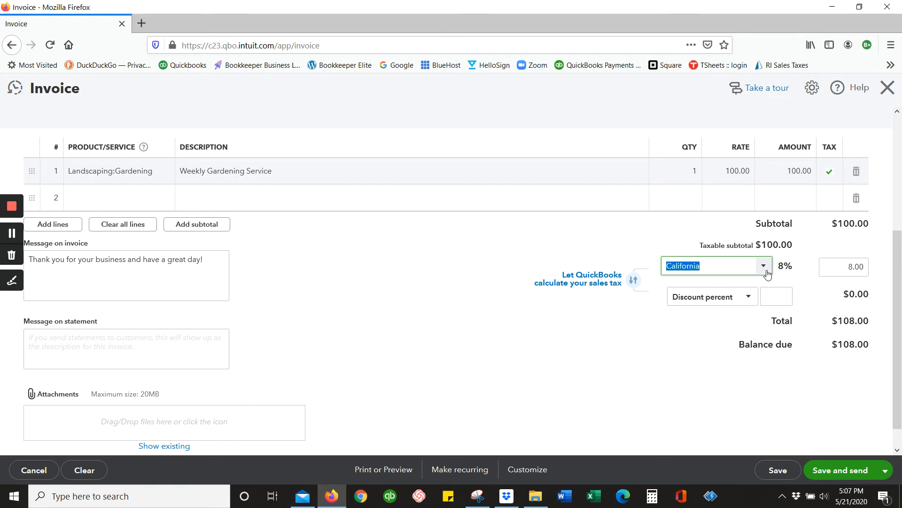
pyautogui.click(595, 342)
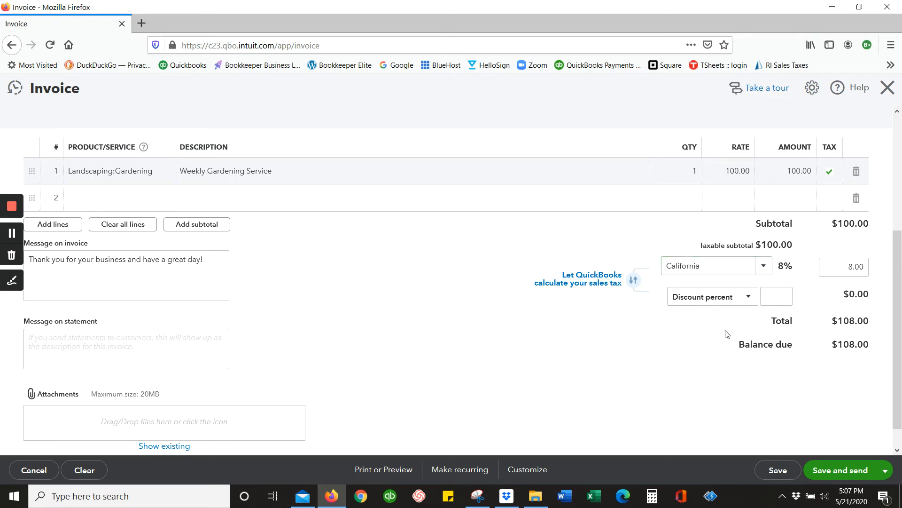
# Step: Remove the taxable mark from the gardening line so that no sales tax is charged on it
pyautogui.click(850, 267)
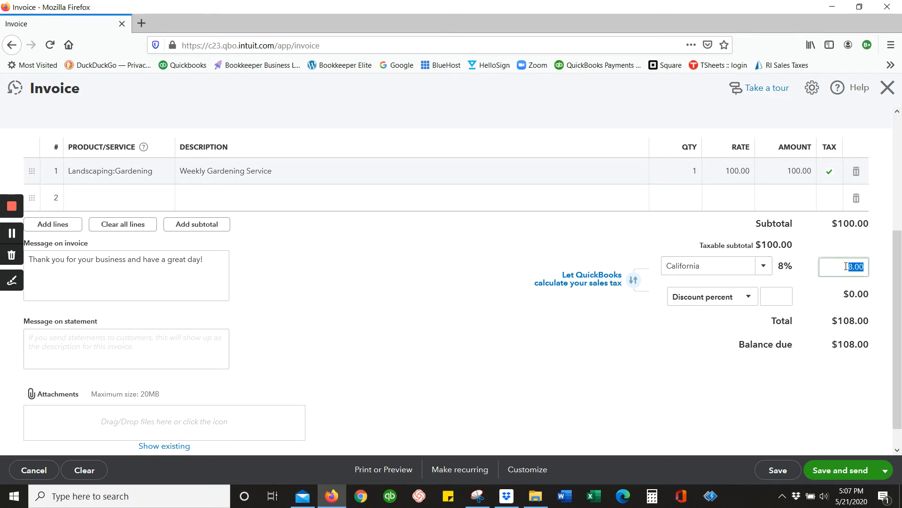
pyautogui.click(848, 357)
pyautogui.scroll(4, 842, 247)
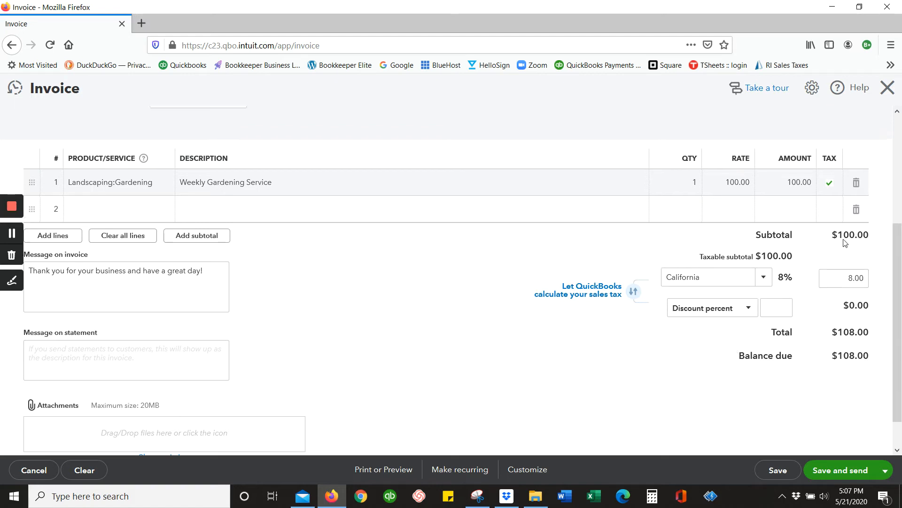
pyautogui.click(831, 292)
pyautogui.click(840, 292)
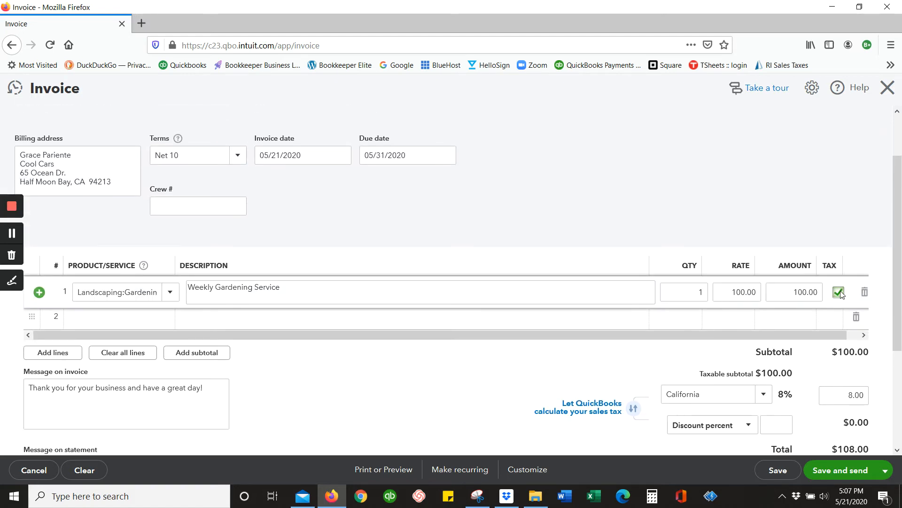
pyautogui.click(807, 372)
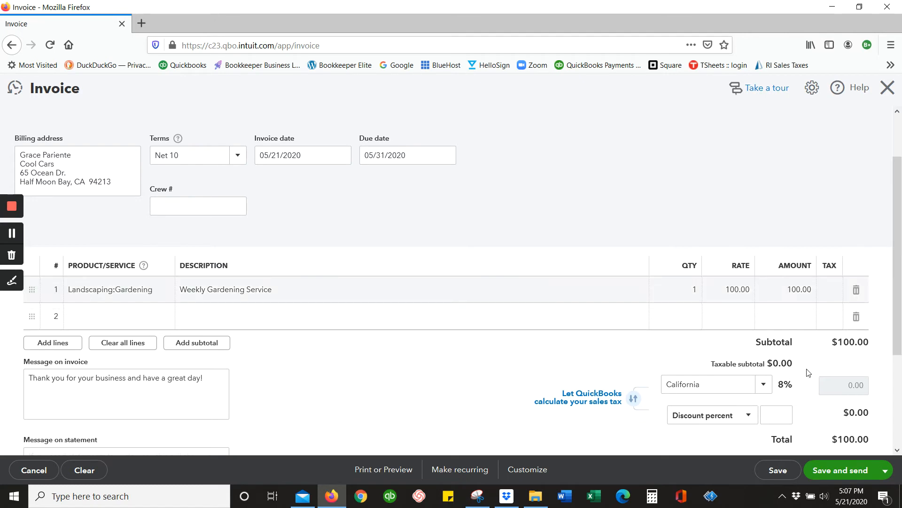
# Step: Check the thank-you message on the invoice and save the invoice without closing it
pyautogui.scroll(-3, 473, 394)
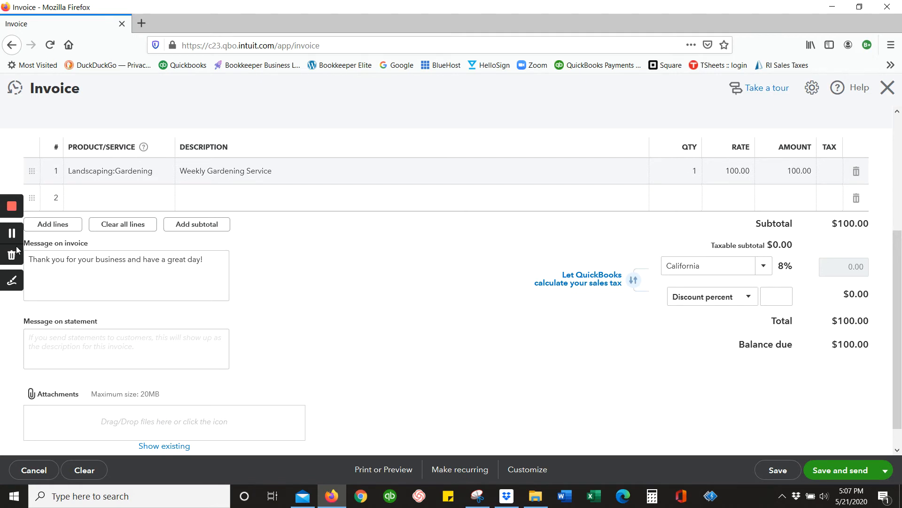
pyautogui.moveTo(202, 265); pyautogui.dragTo(28, 260)
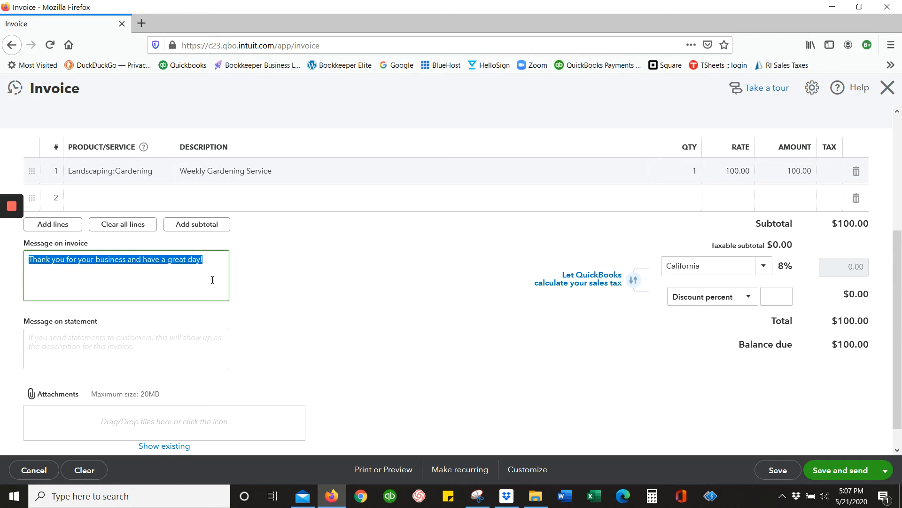
pyautogui.click(214, 261)
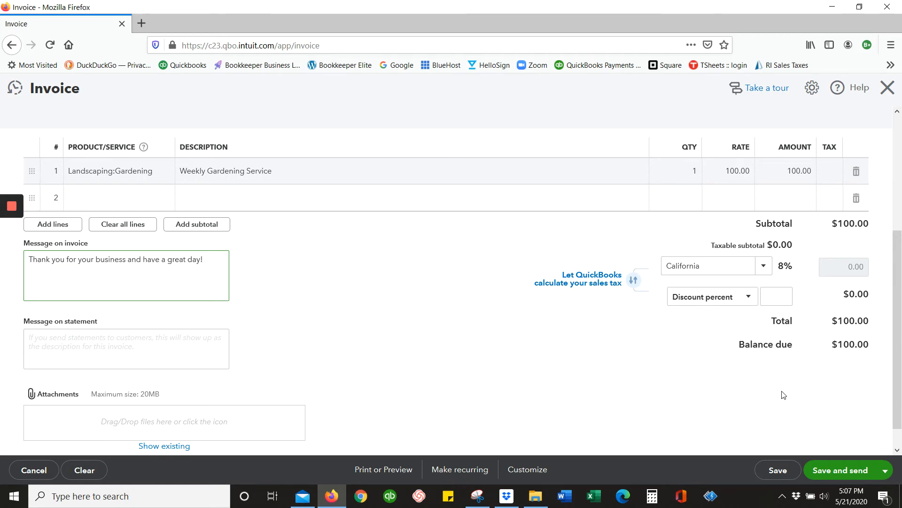
pyautogui.click(790, 478)
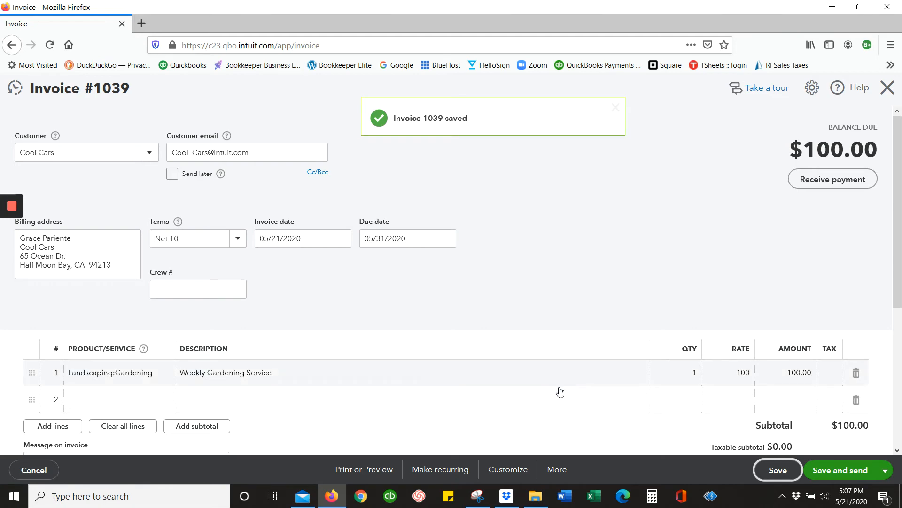
# Step: Preview the printable invoice, bring up the download options for its PDF, and close the preview without downloading
pyautogui.click(368, 470)
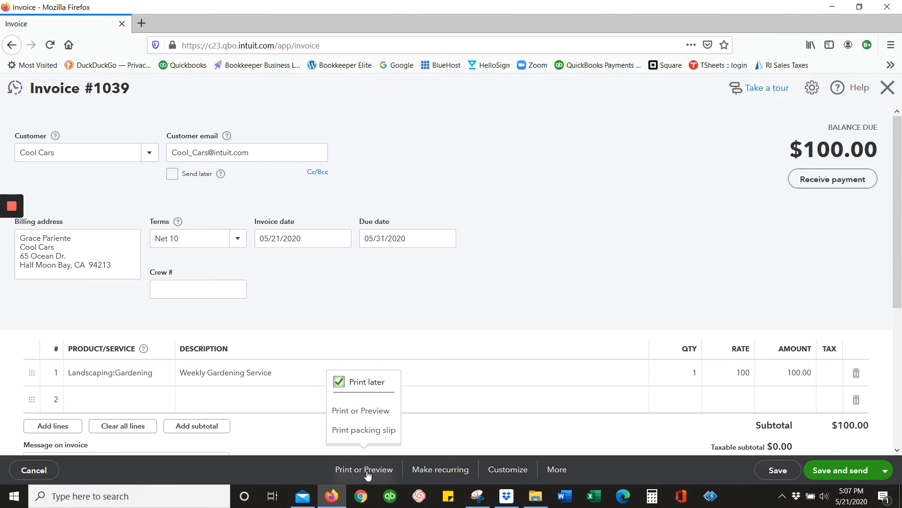
pyautogui.click(362, 410)
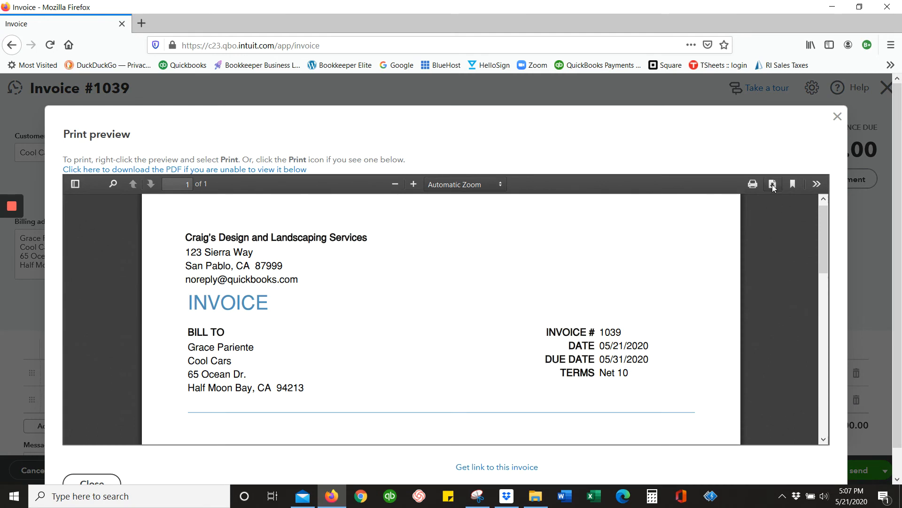
pyautogui.click(772, 184)
pyautogui.click(690, 375)
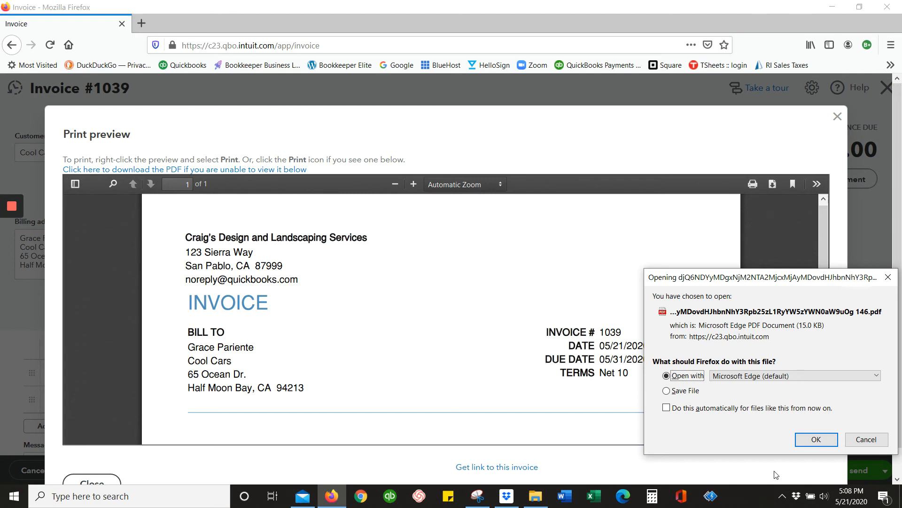
pyautogui.click(867, 439)
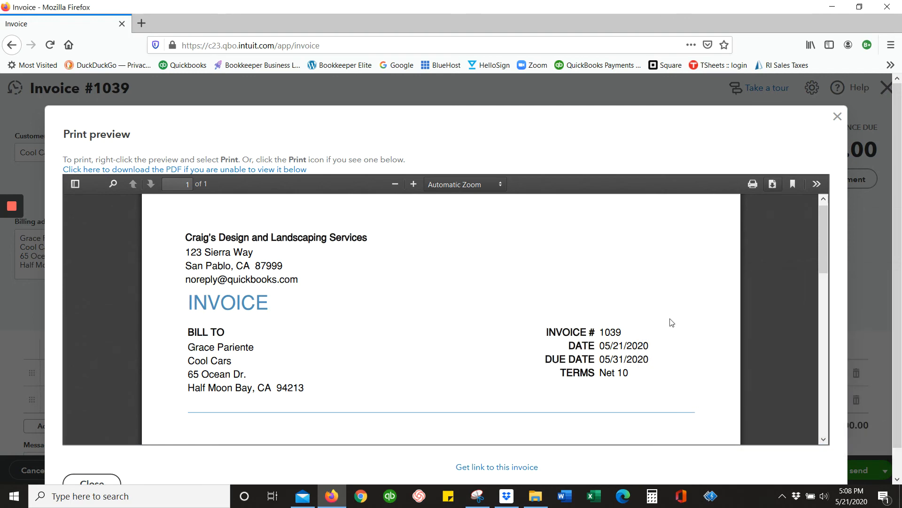
pyautogui.click(838, 116)
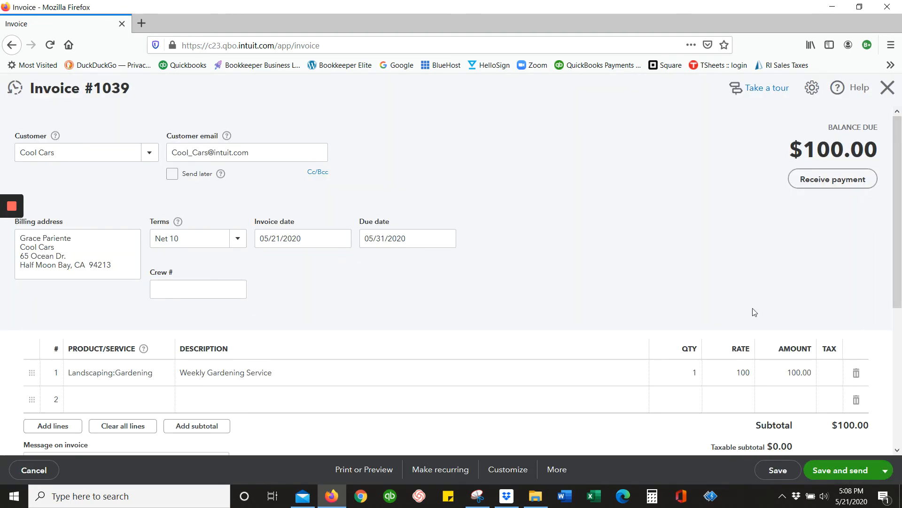
# Step: Review the attached invoice, subject and body of the customer's invoice email, and send it while closing the invoice
pyautogui.click(855, 472)
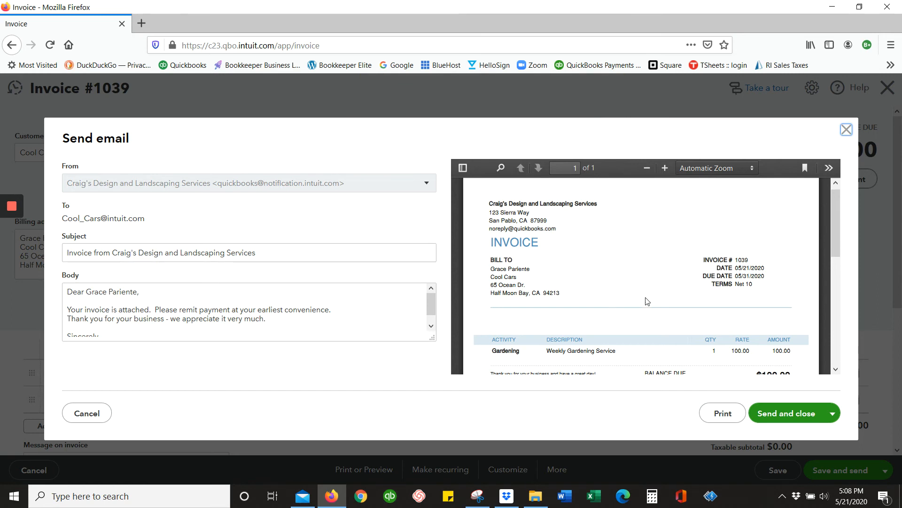
pyautogui.scroll(-5, 647, 301)
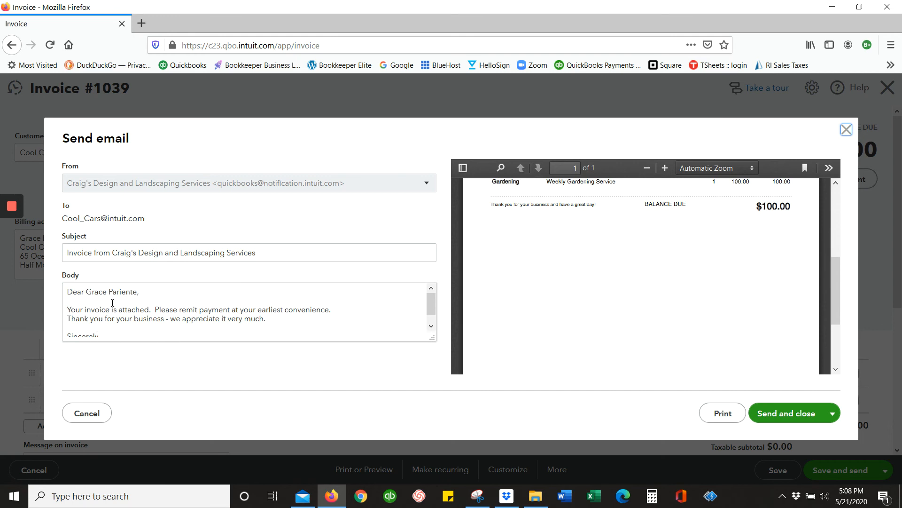
pyautogui.moveTo(263, 253); pyautogui.dragTo(65, 253)
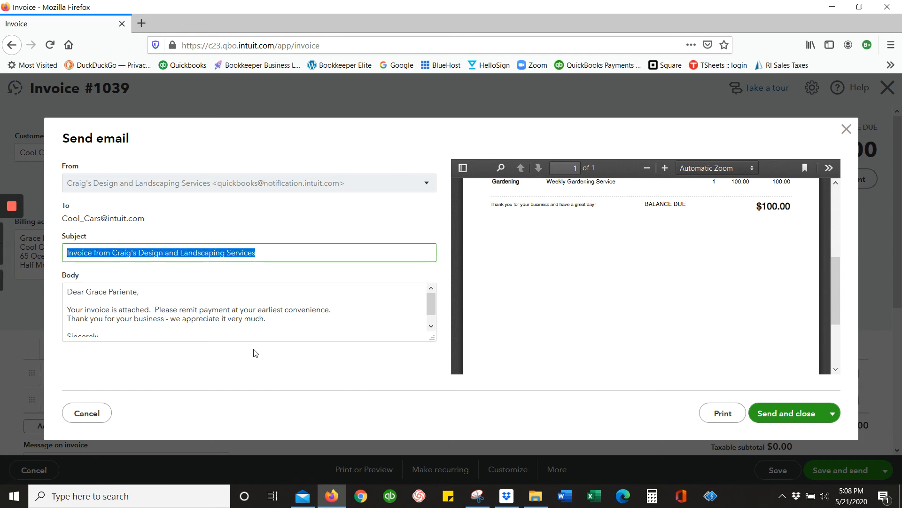
pyautogui.moveTo(67, 308); pyautogui.dragTo(331, 422)
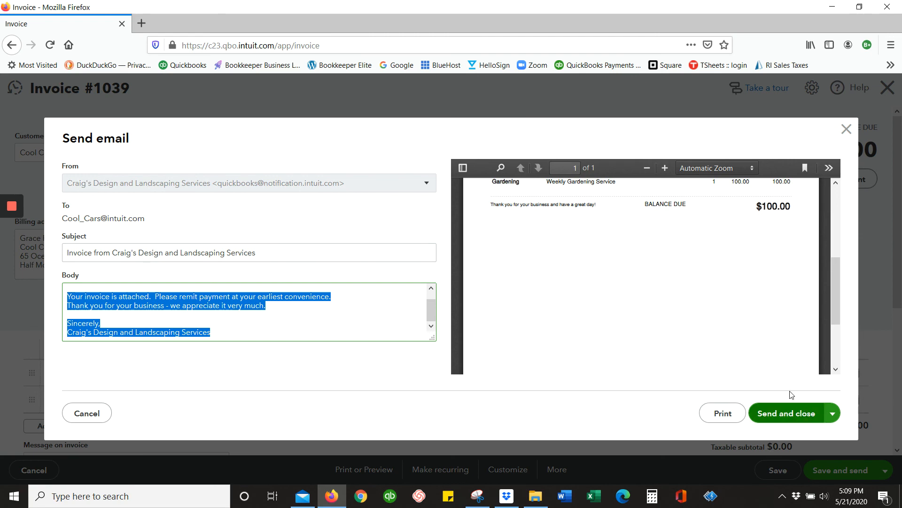
pyautogui.click(799, 413)
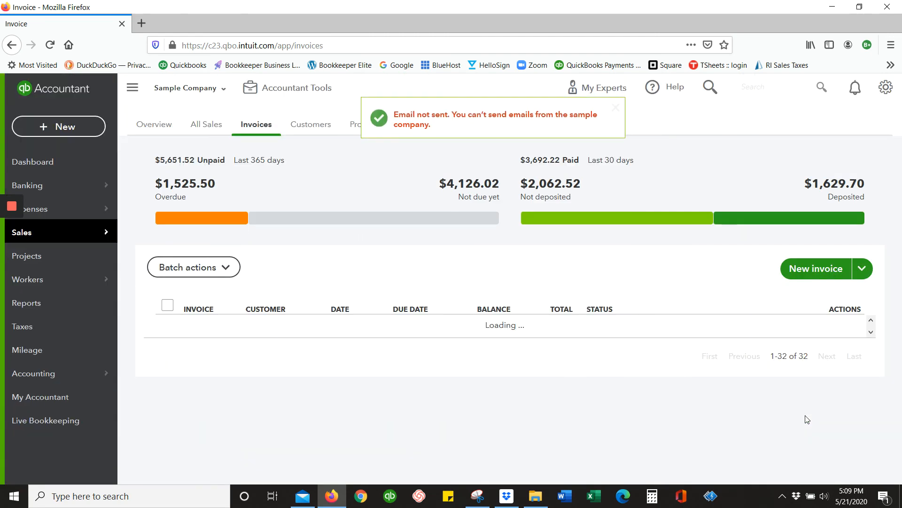